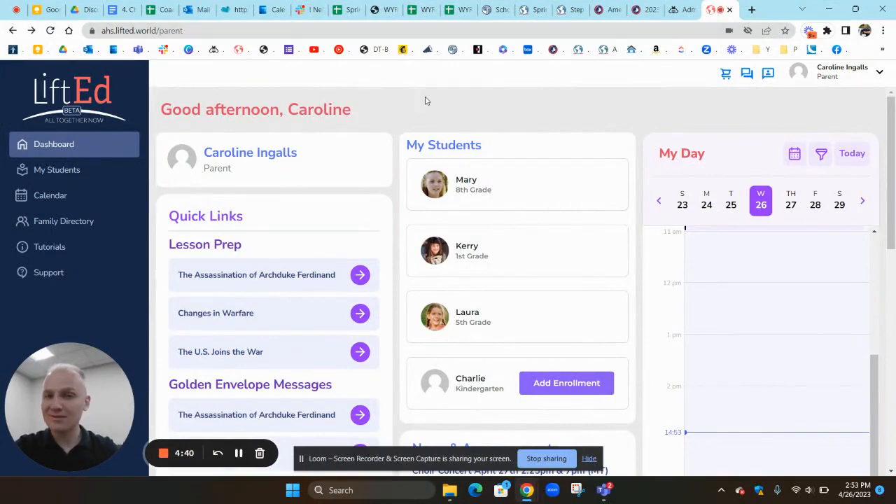
pyautogui.scroll(-1, 425, 101)
pyautogui.scroll(-2, 425, 100)
pyautogui.scroll(-1, 425, 100)
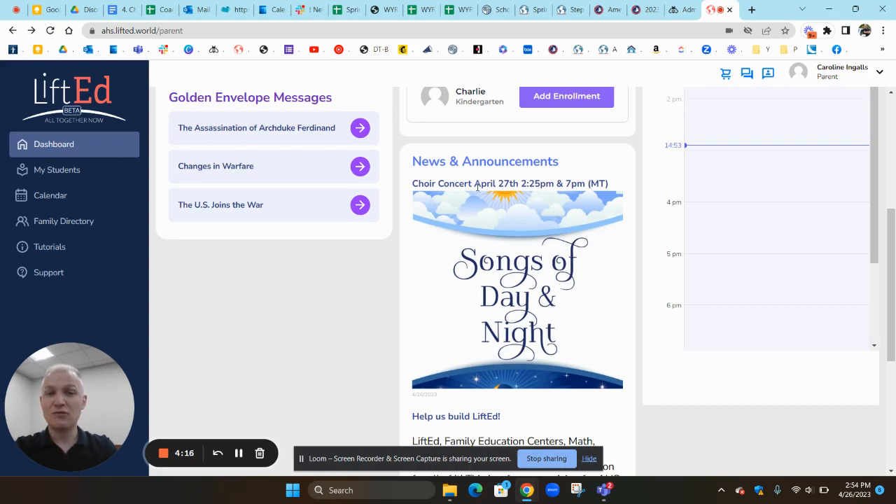
pyautogui.scroll(4, 477, 186)
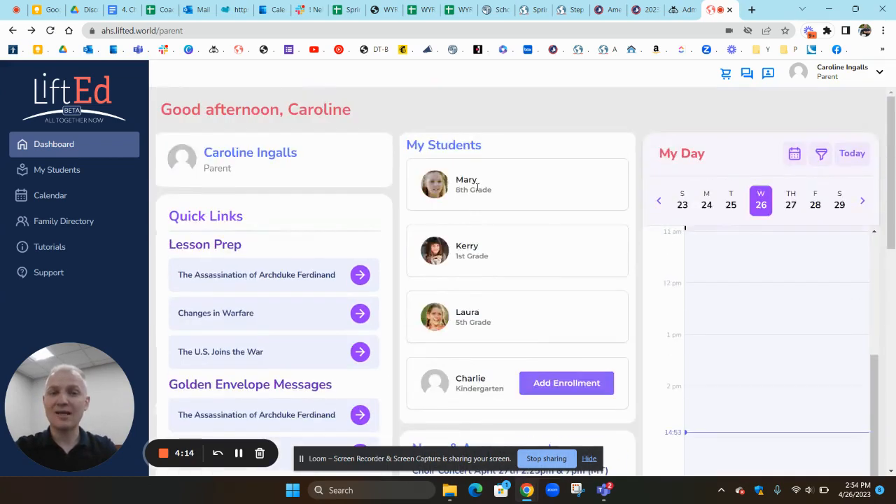
pyautogui.scroll(-4, 479, 190)
# - Open the 'Songs of Day & Night' choir concert announcement from News & Announcements in a new tab
pyautogui.click(532, 278)
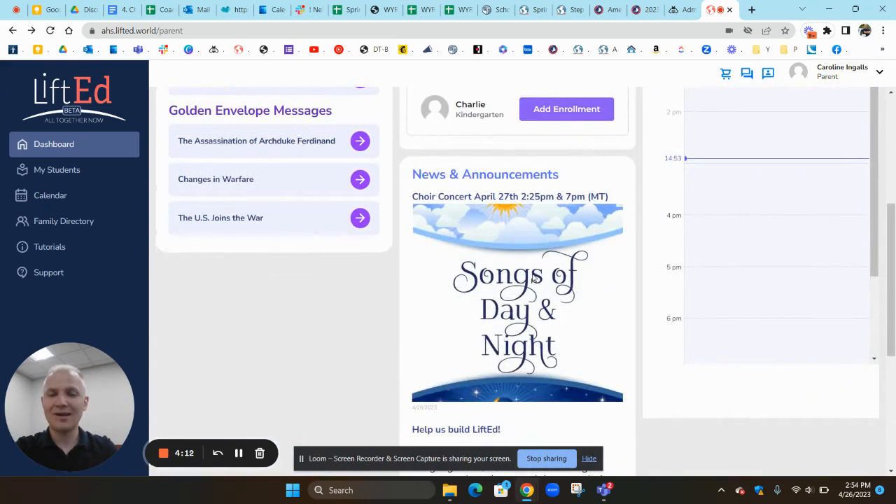